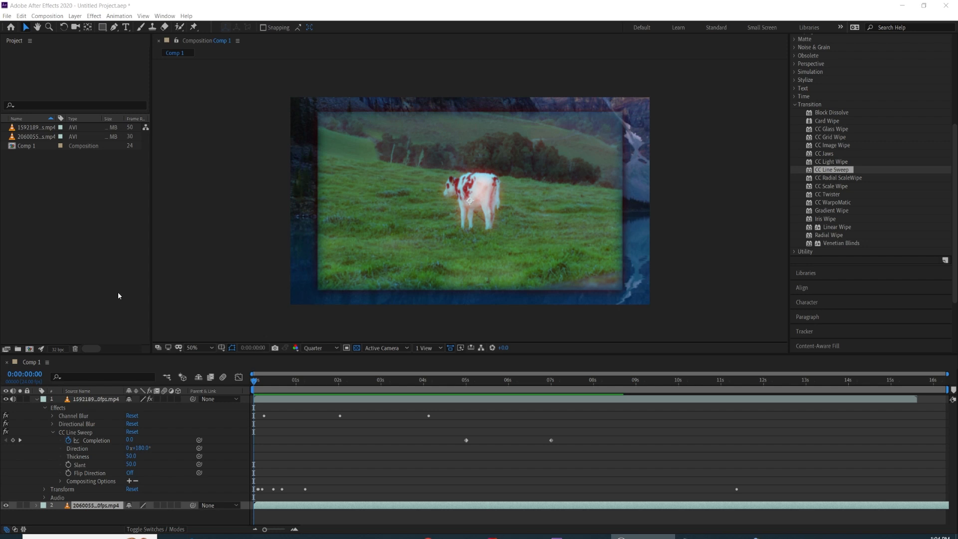
pyautogui.click(118, 295)
pyautogui.click(180, 429)
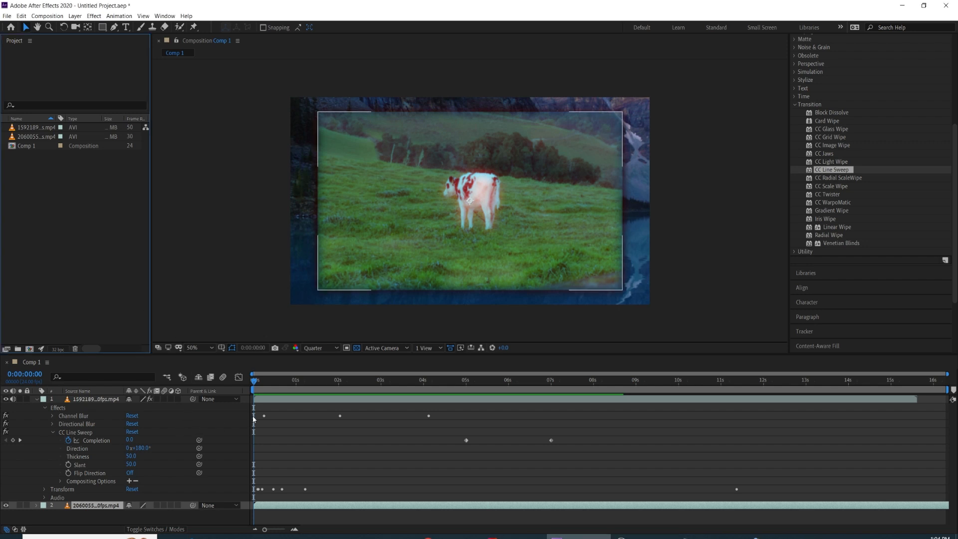
pyautogui.moveTo(265, 387); pyautogui.dragTo(229, 401)
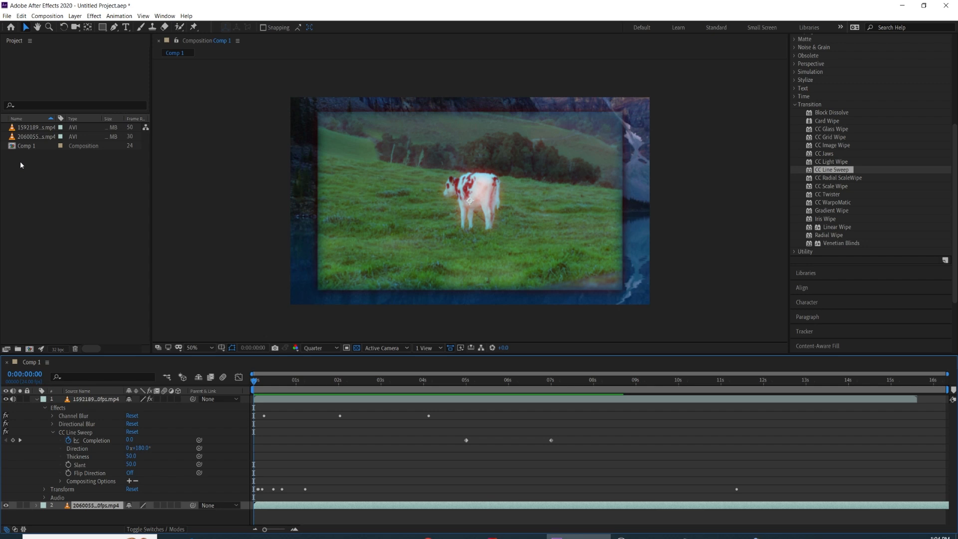
# Export Comp 1 by adding it to the Adobe Media Encoder queue
pyautogui.click(6, 17)
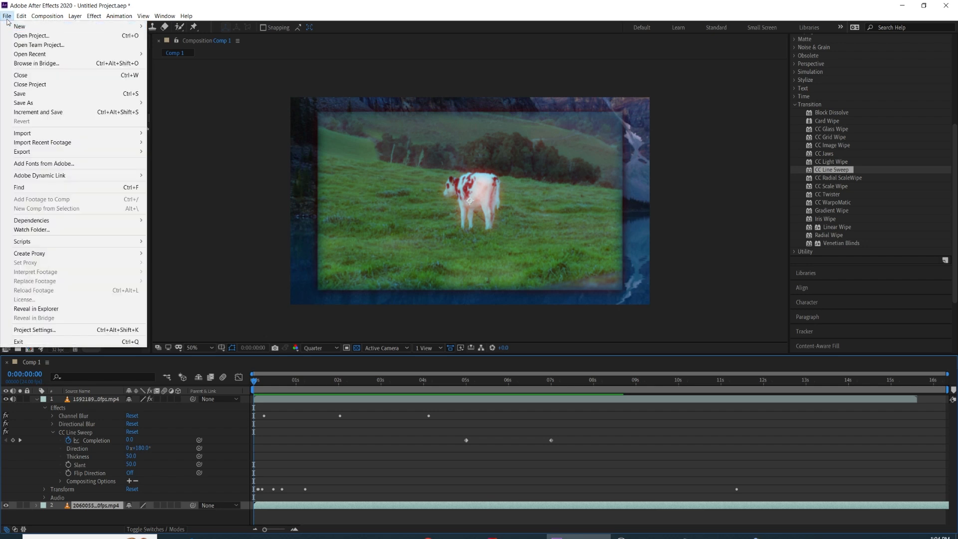
pyautogui.moveTo(115, 152)
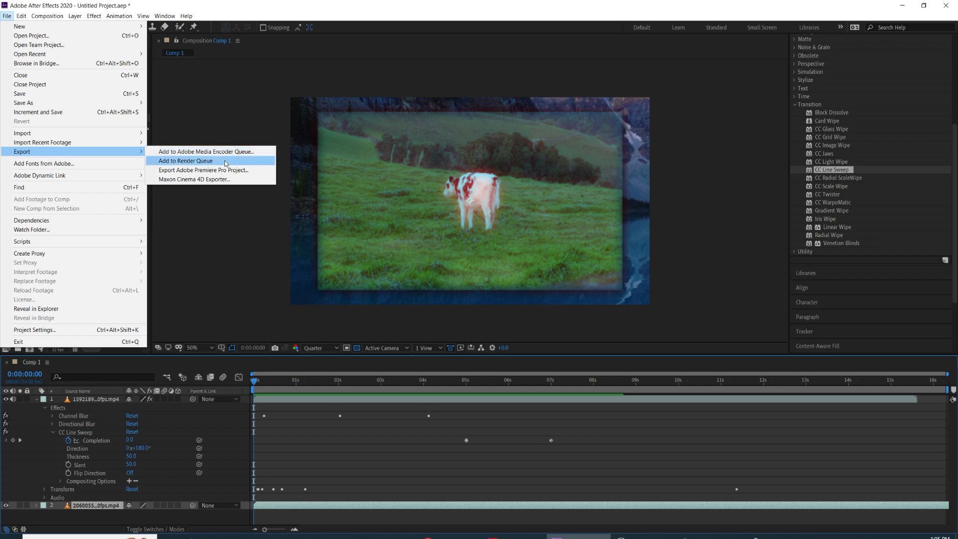
pyautogui.click(251, 152)
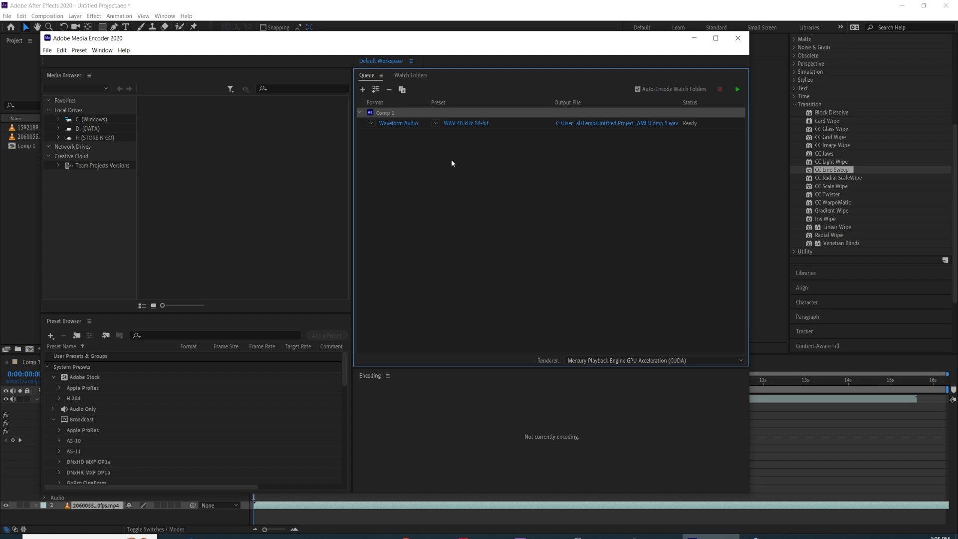
pyautogui.moveTo(430, 40); pyautogui.dragTo(520, 42)
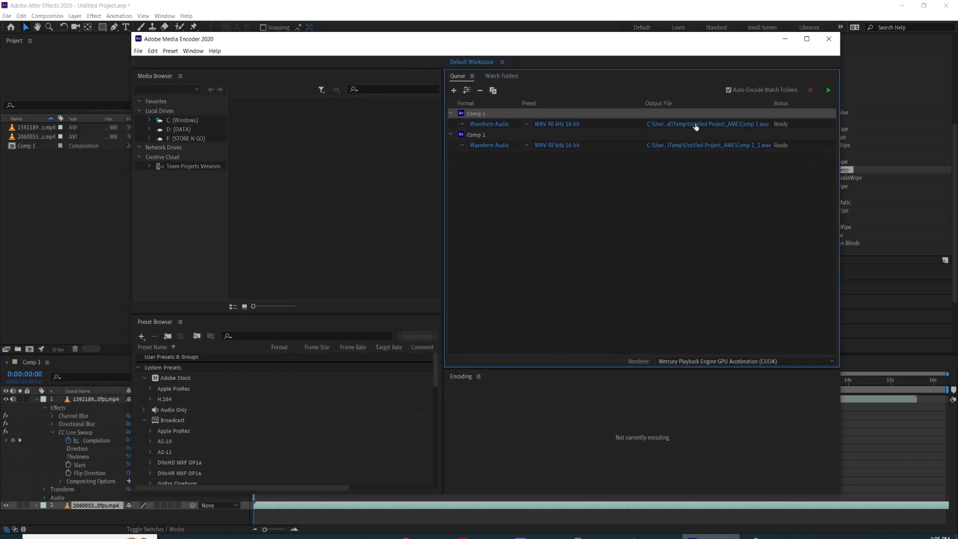
# Remove the first of the two Comp 1 jobs from the encoding queue
pyautogui.rightClick(620, 125)
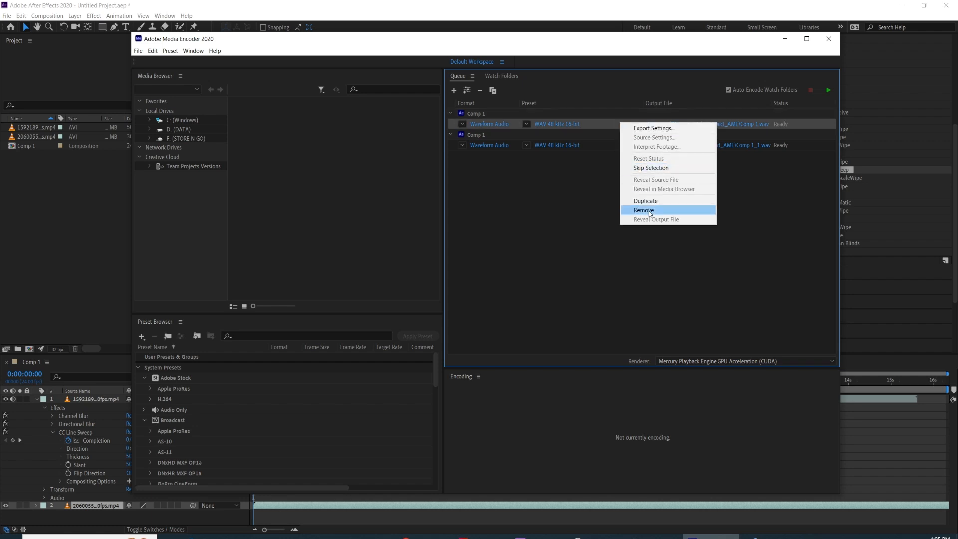
pyautogui.click(621, 202)
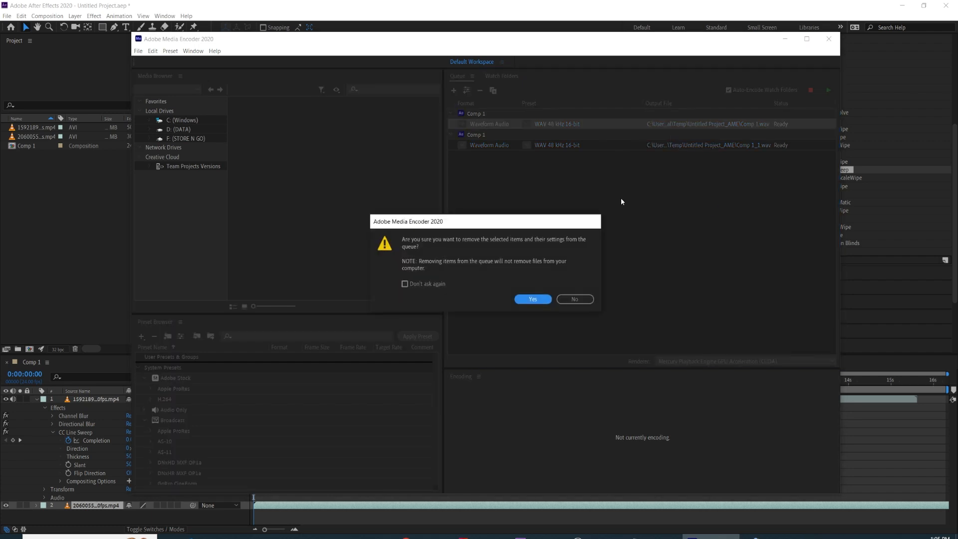
pyautogui.click(532, 299)
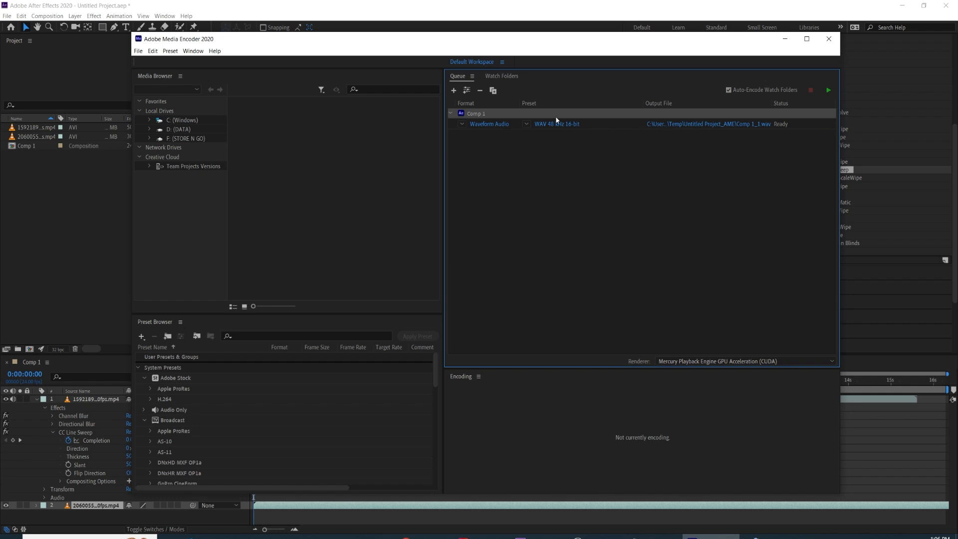
# Open the export settings of the remaining Comp 1 job and set its format to H.264
pyautogui.click(492, 127)
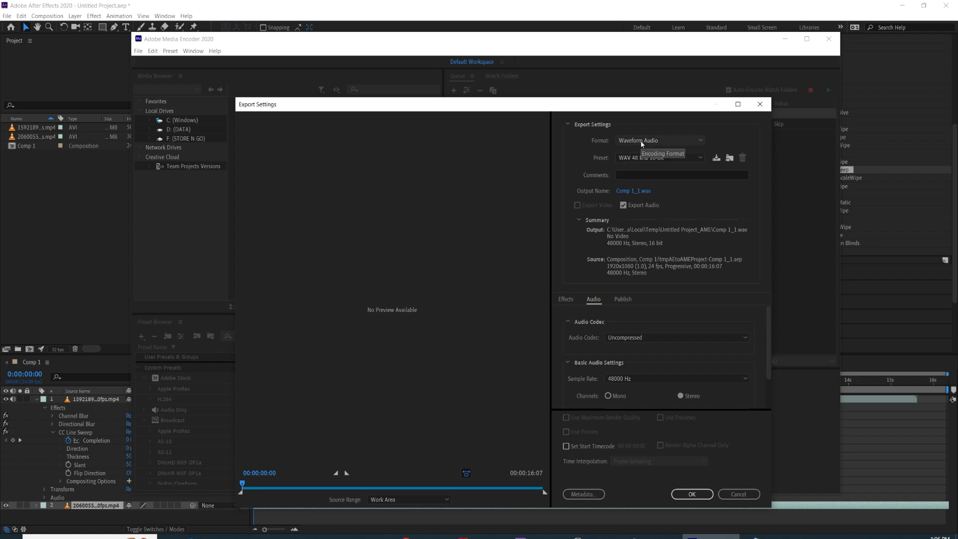
pyautogui.click(760, 104)
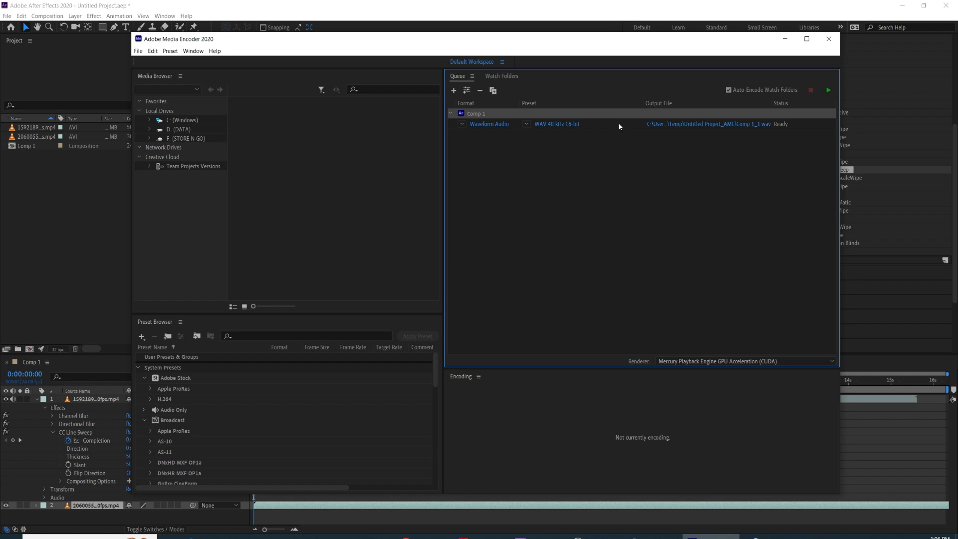
pyautogui.click(549, 125)
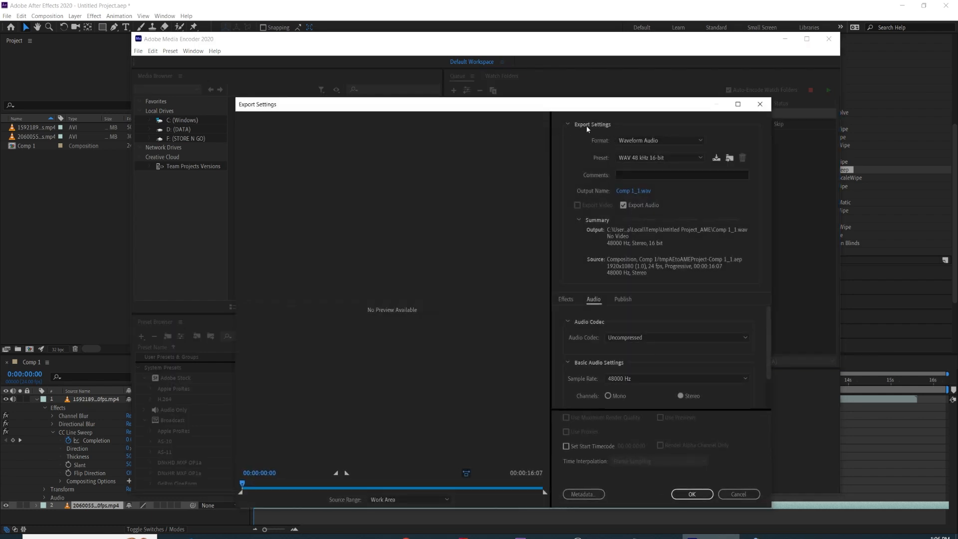
pyautogui.click(623, 140)
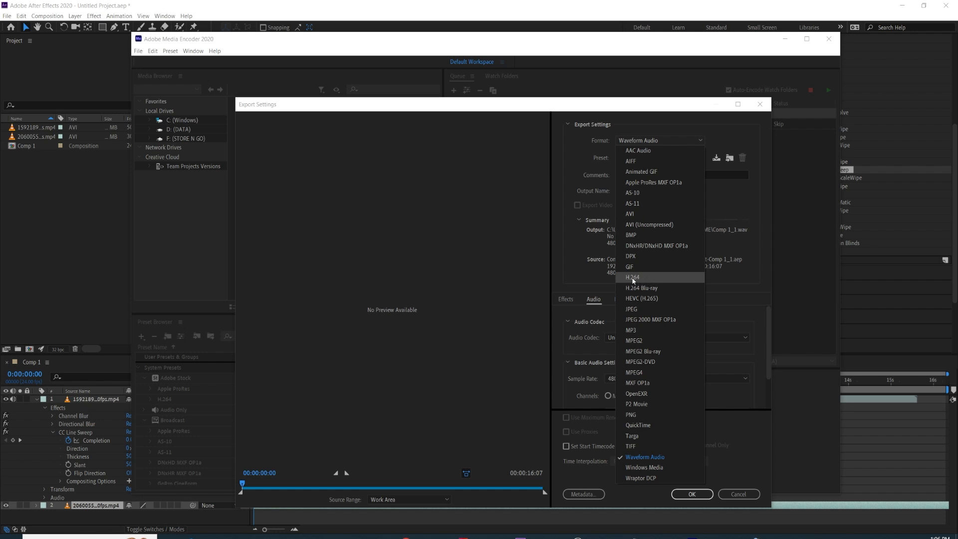
pyautogui.press('Escape')
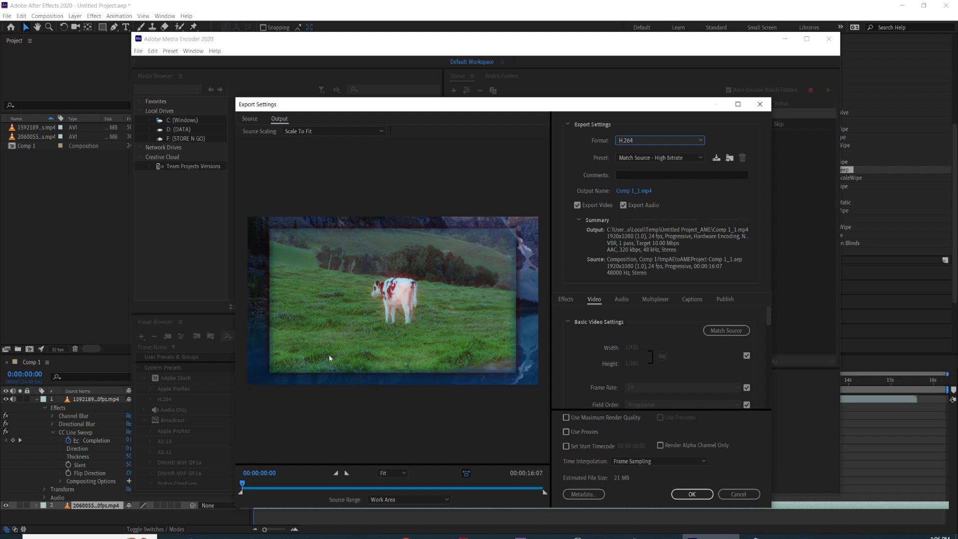
pyautogui.click(626, 142)
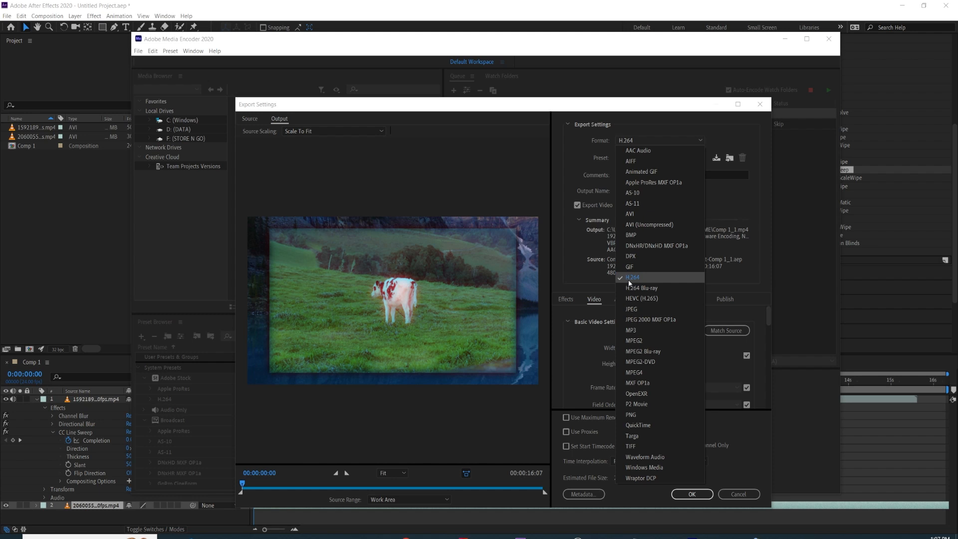
pyautogui.click(568, 282)
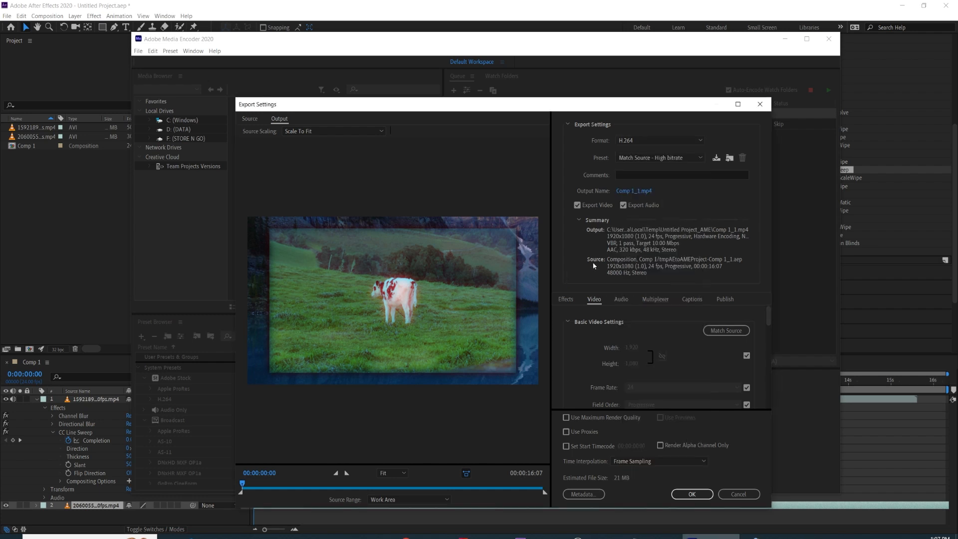
# Review the H.264 presets, keep Match Source - High bitrate, and turn off audio export
pyautogui.click(672, 159)
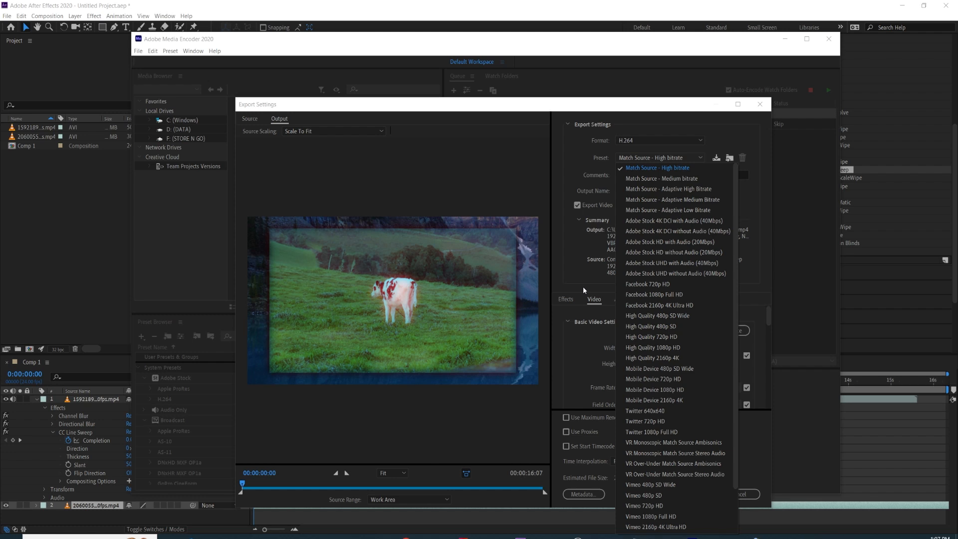
pyautogui.click(665, 159)
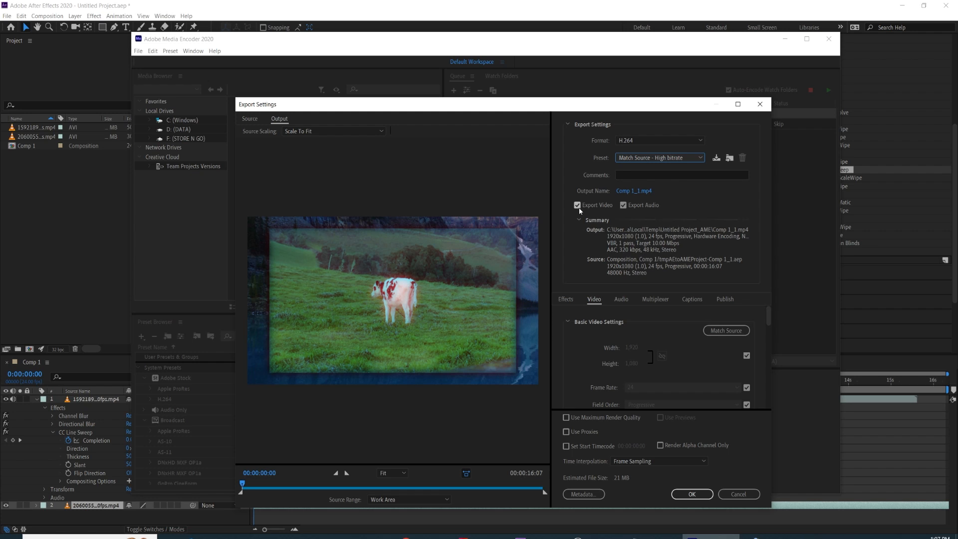
pyautogui.click(624, 206)
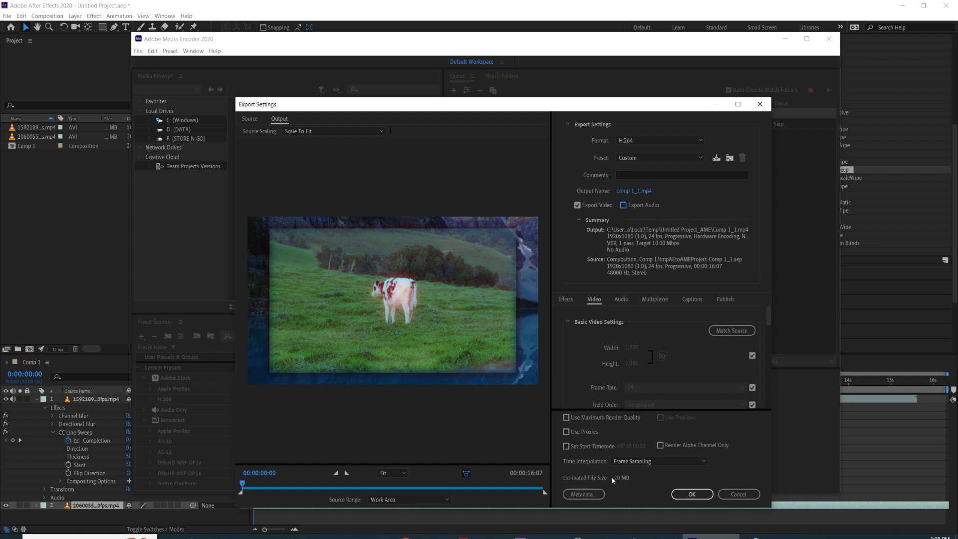
# Set the output location to the Desktop and name the exported file "first project done"
pyautogui.click(625, 192)
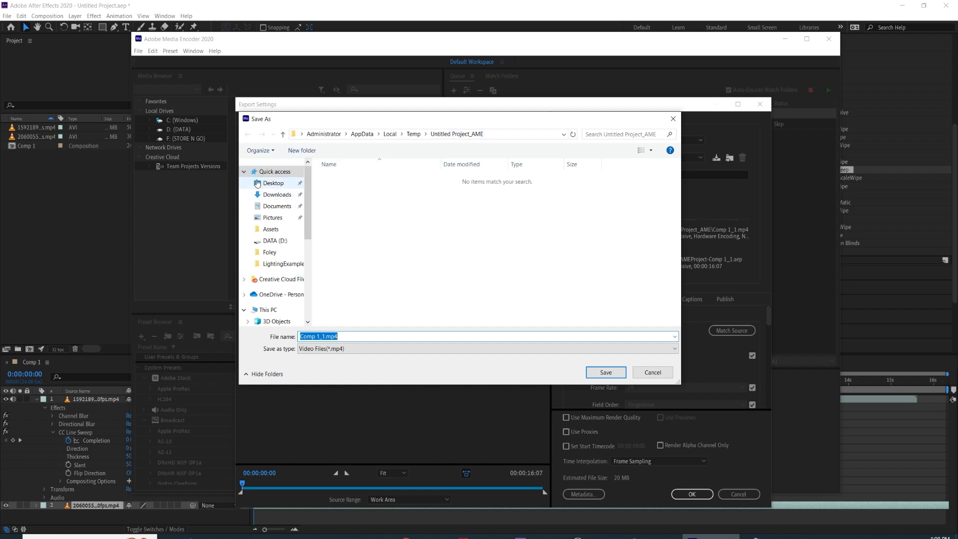
pyautogui.click(258, 183)
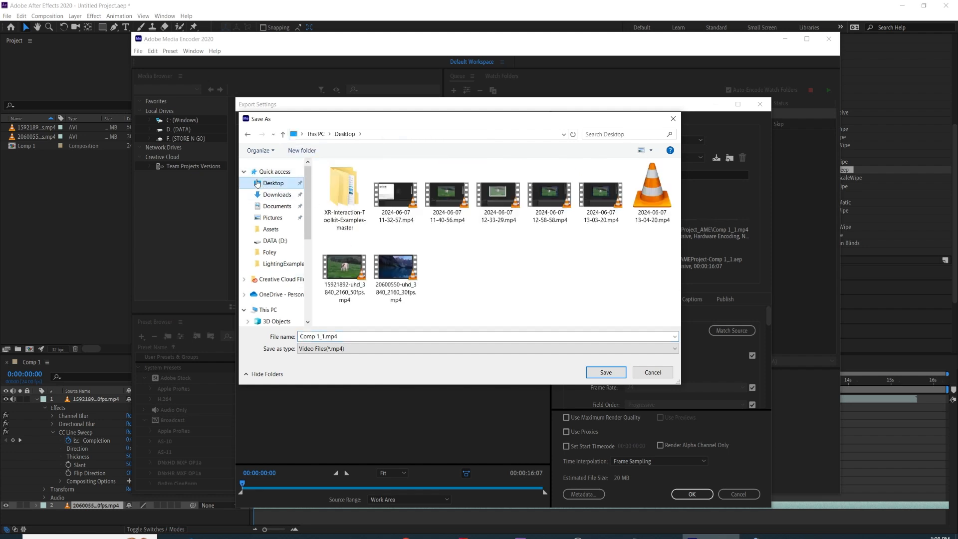
pyautogui.click(396, 337)
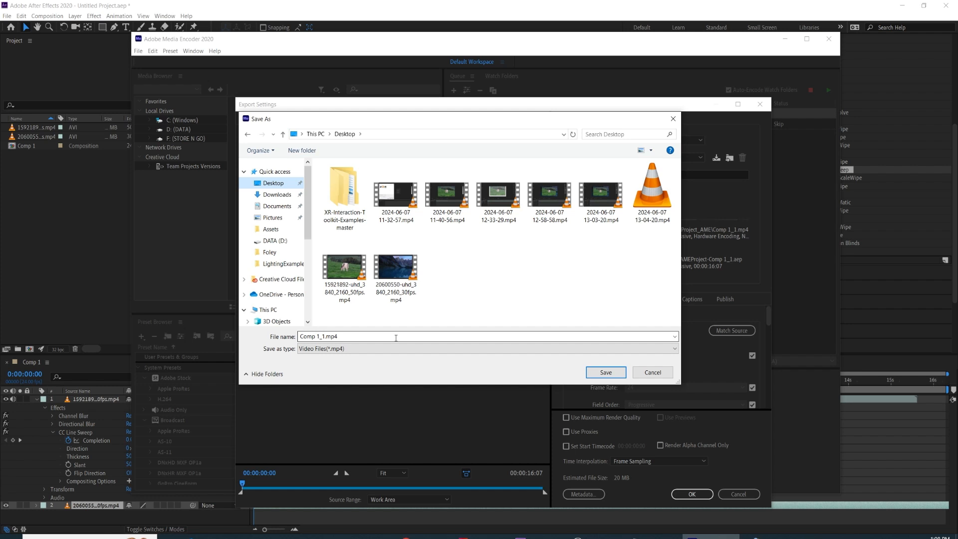
pyautogui.click(325, 337)
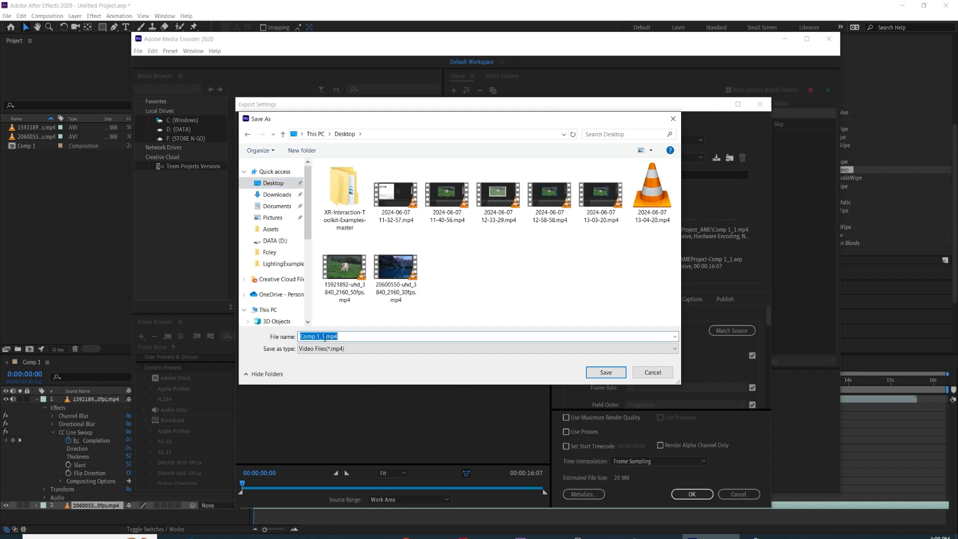
pyautogui.doubleClick(325, 337)
pyautogui.click(324, 337)
pyautogui.moveTo(322, 336); pyautogui.dragTo(302, 339)
pyautogui.write('first project done')
pyautogui.click(596, 374)
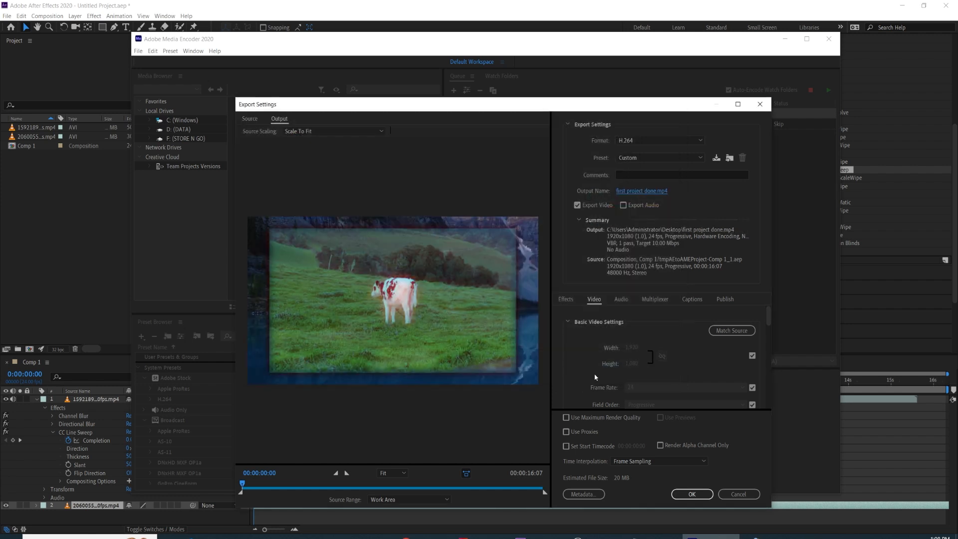
# Accept the export settings and start encoding the queued Comp 1 job
pyautogui.click(674, 489)
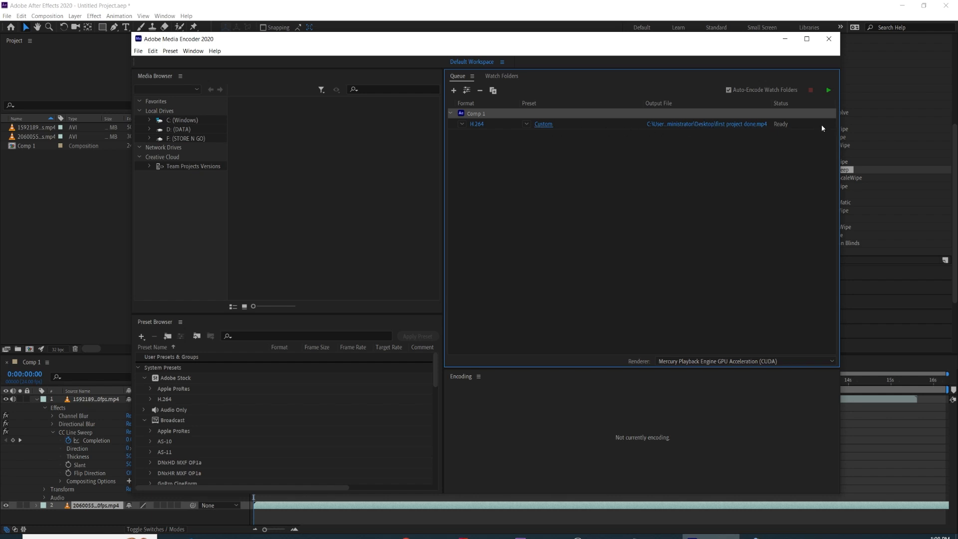
pyautogui.click(828, 90)
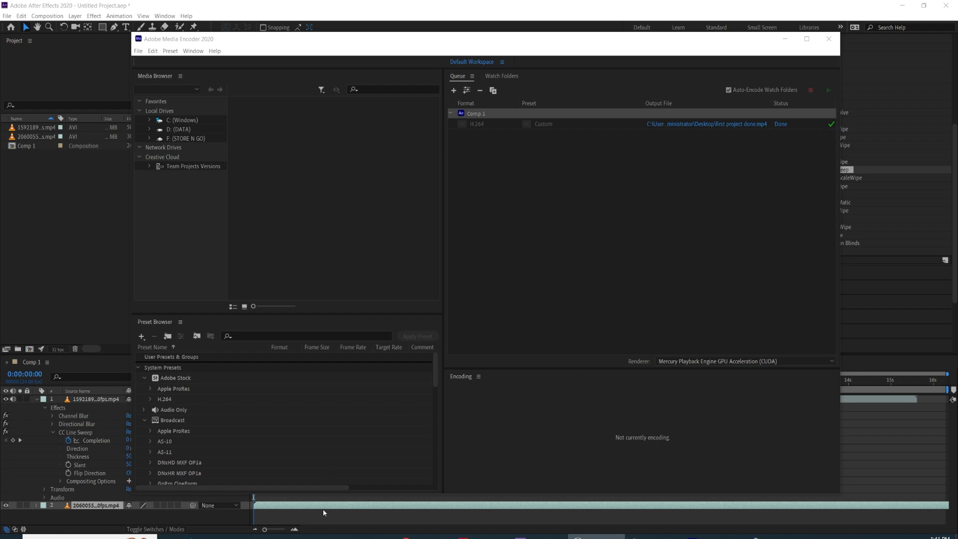
# Switch to the File Explorer window showing the Desktop and open "first project done.mp4" for playback
pyautogui.moveTo(309, 536)
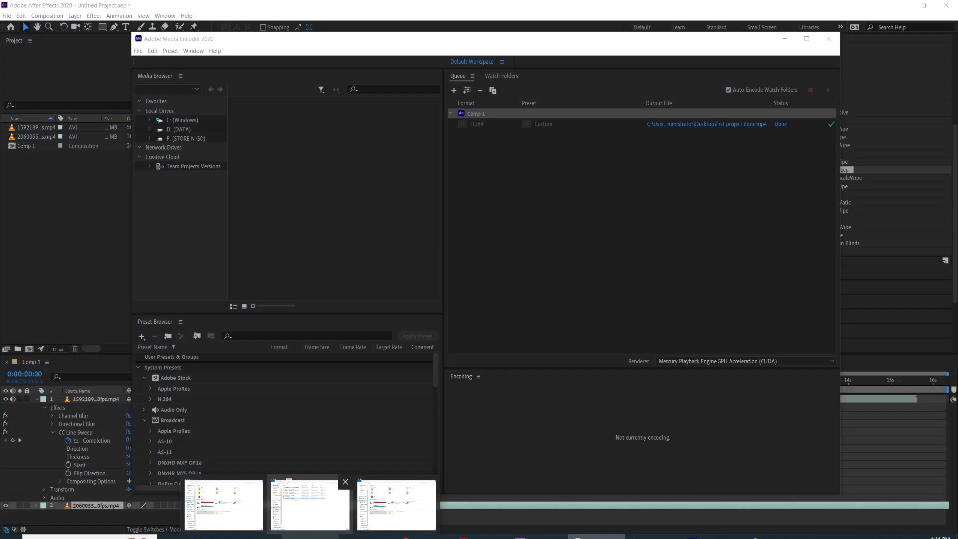
pyautogui.click(348, 521)
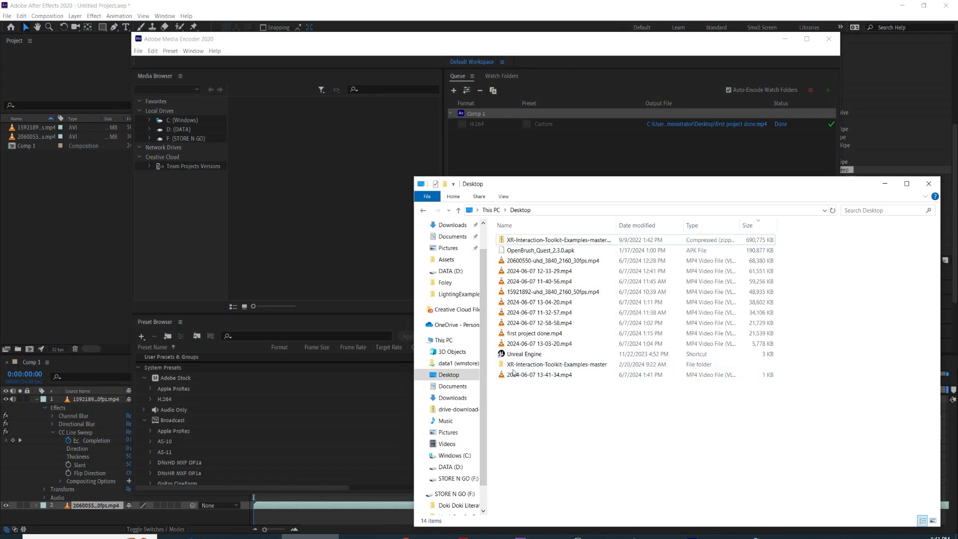
pyautogui.click(507, 336)
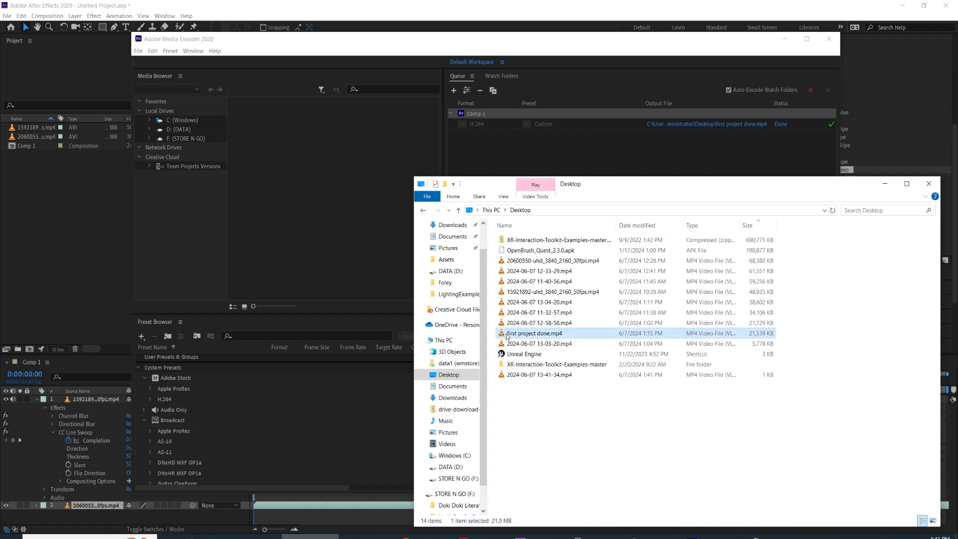
pyautogui.doubleClick(543, 334)
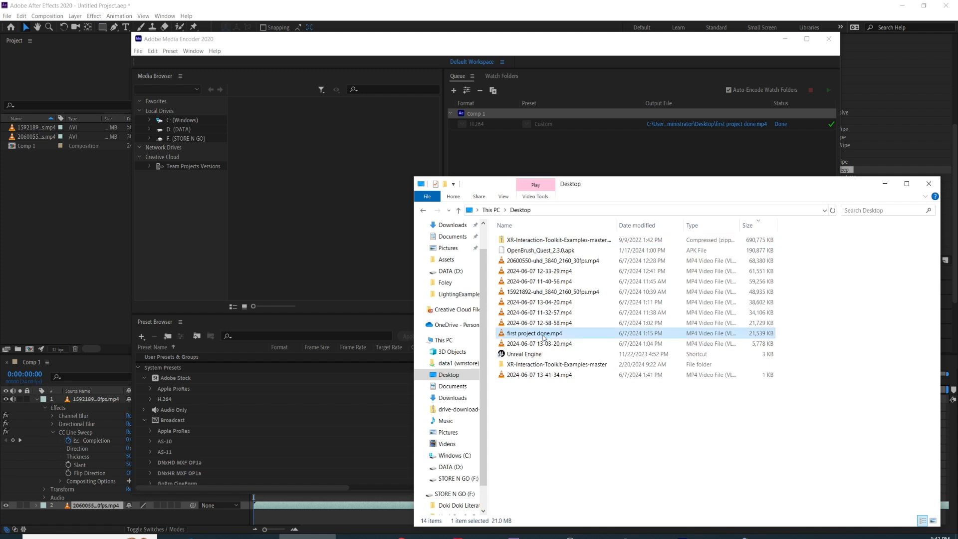